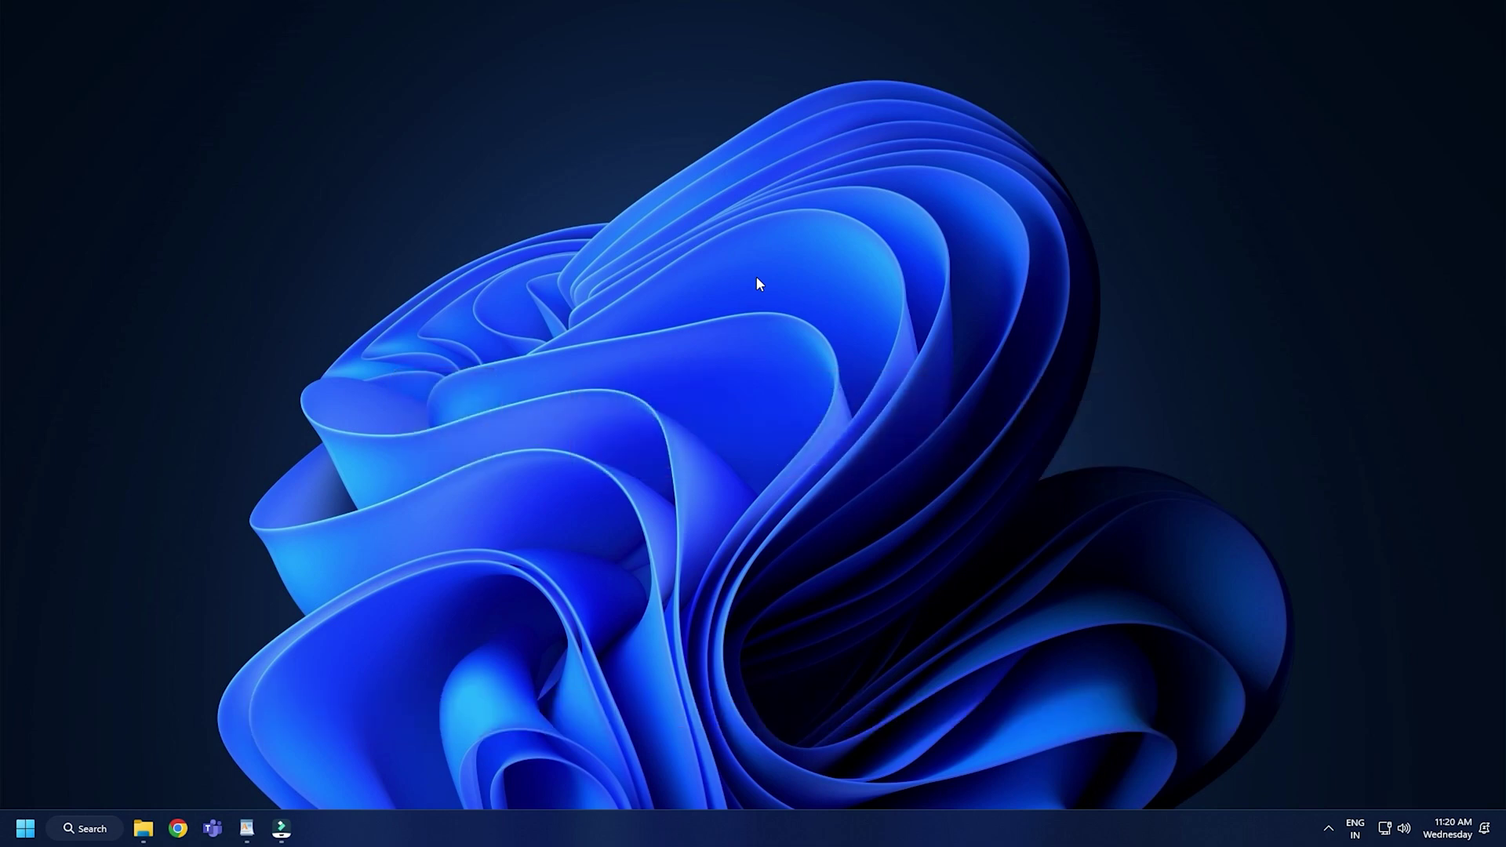
# Restart the graphics driver with the Win+Ctrl+Shift+B shortcut.
pyautogui.press('super+ctrl+shift+b')
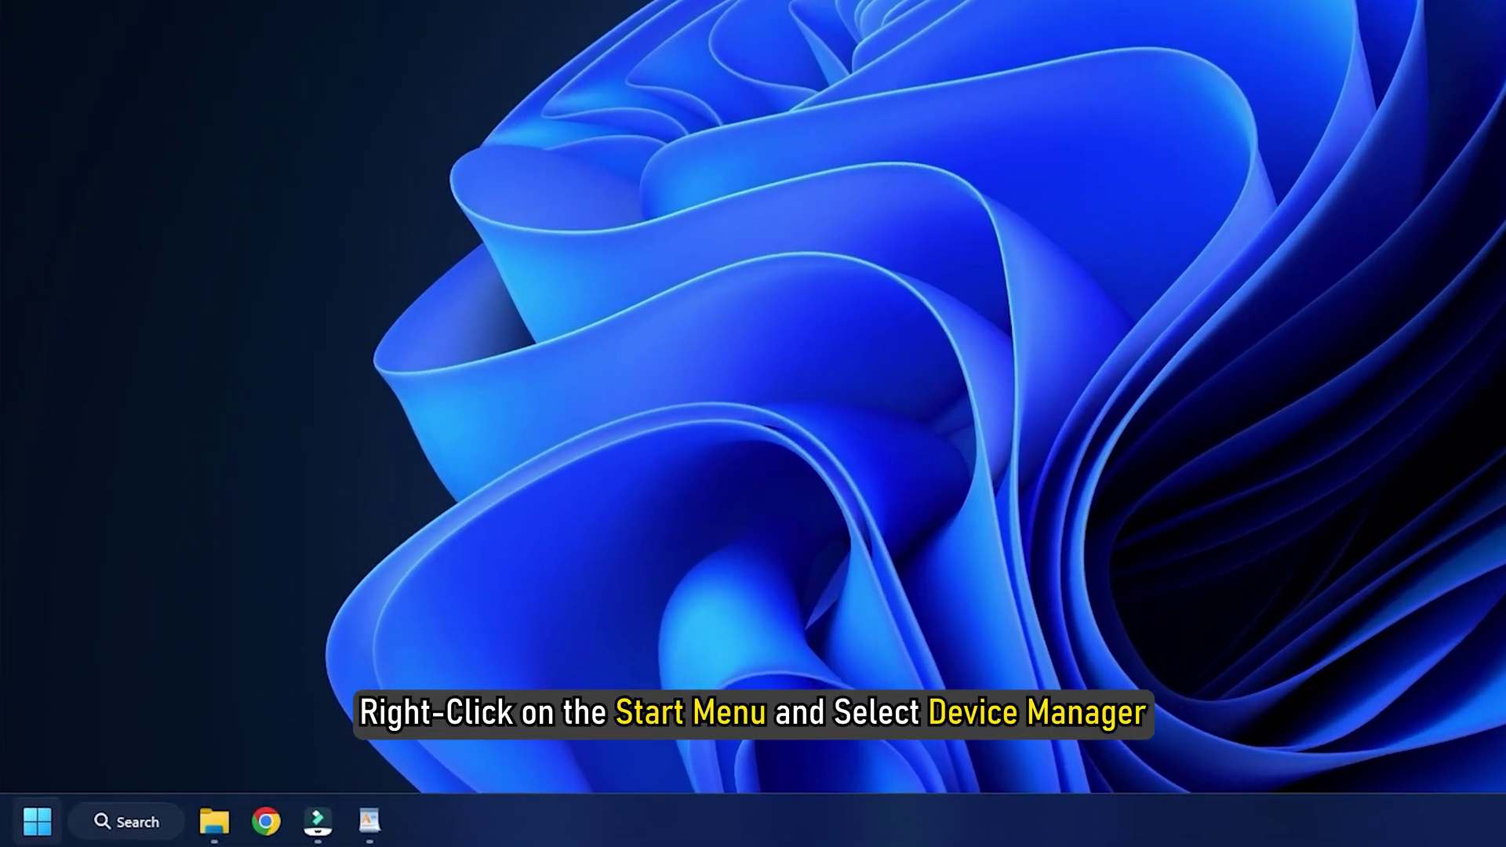
# Search automatically for an updated NVIDIA GeForce RTX 3070 driver from Device Manager's Display adaptors.
pyautogui.rightClick(25, 827)
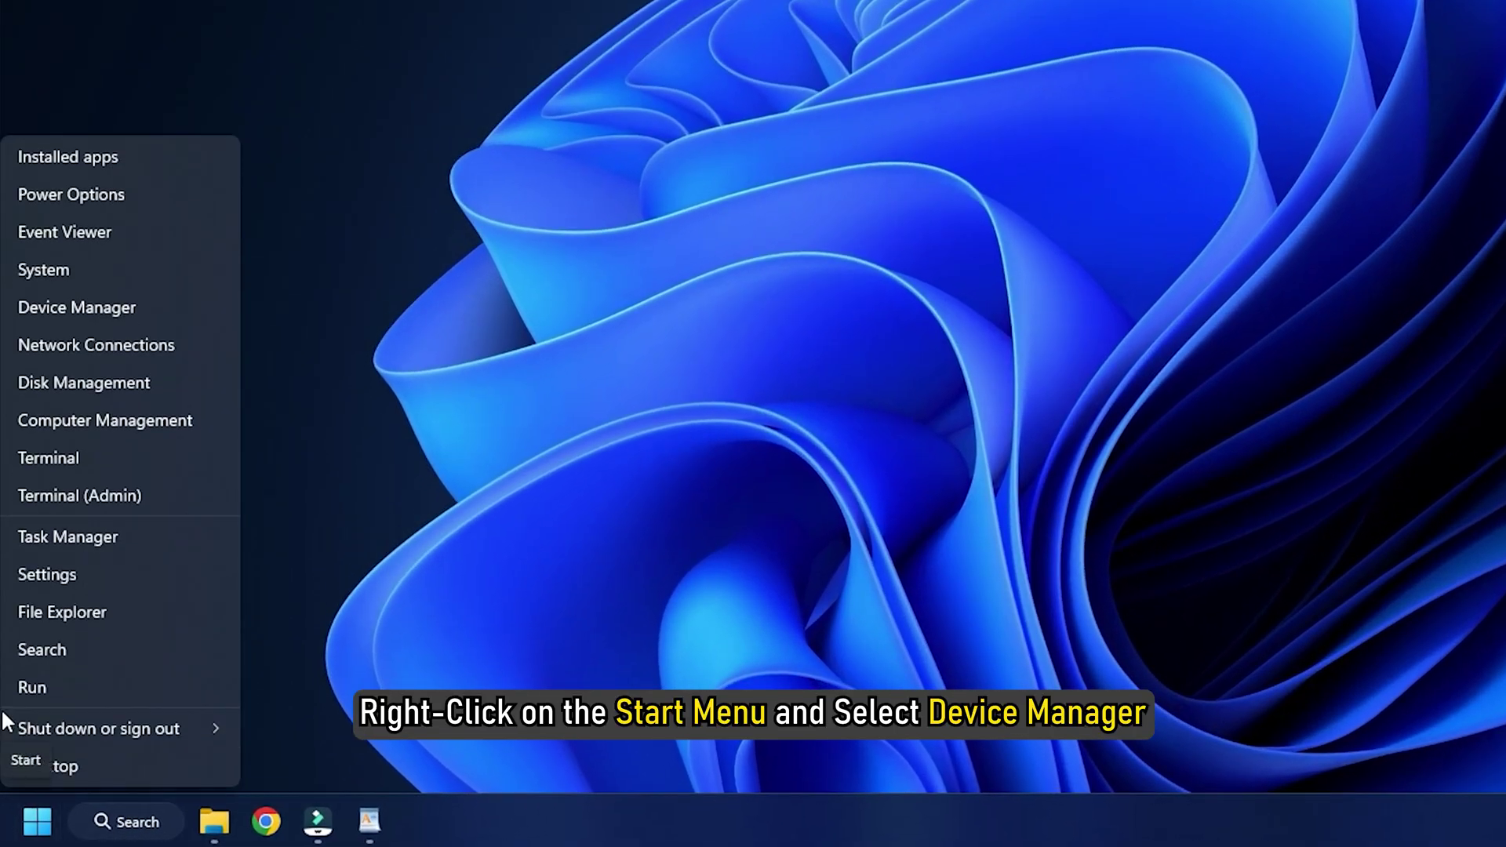
pyautogui.click(144, 307)
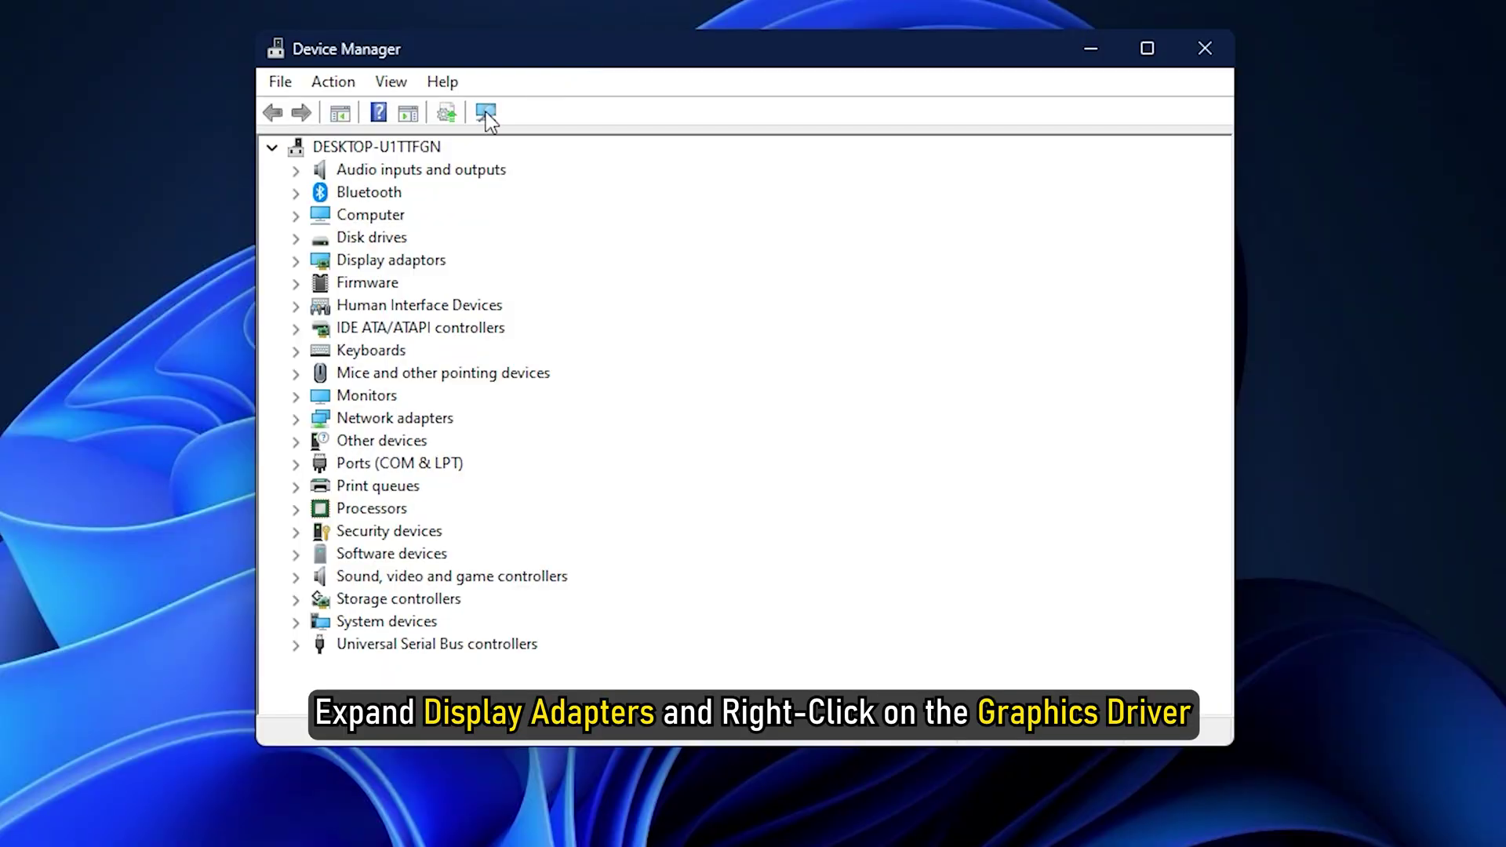
pyautogui.click(299, 261)
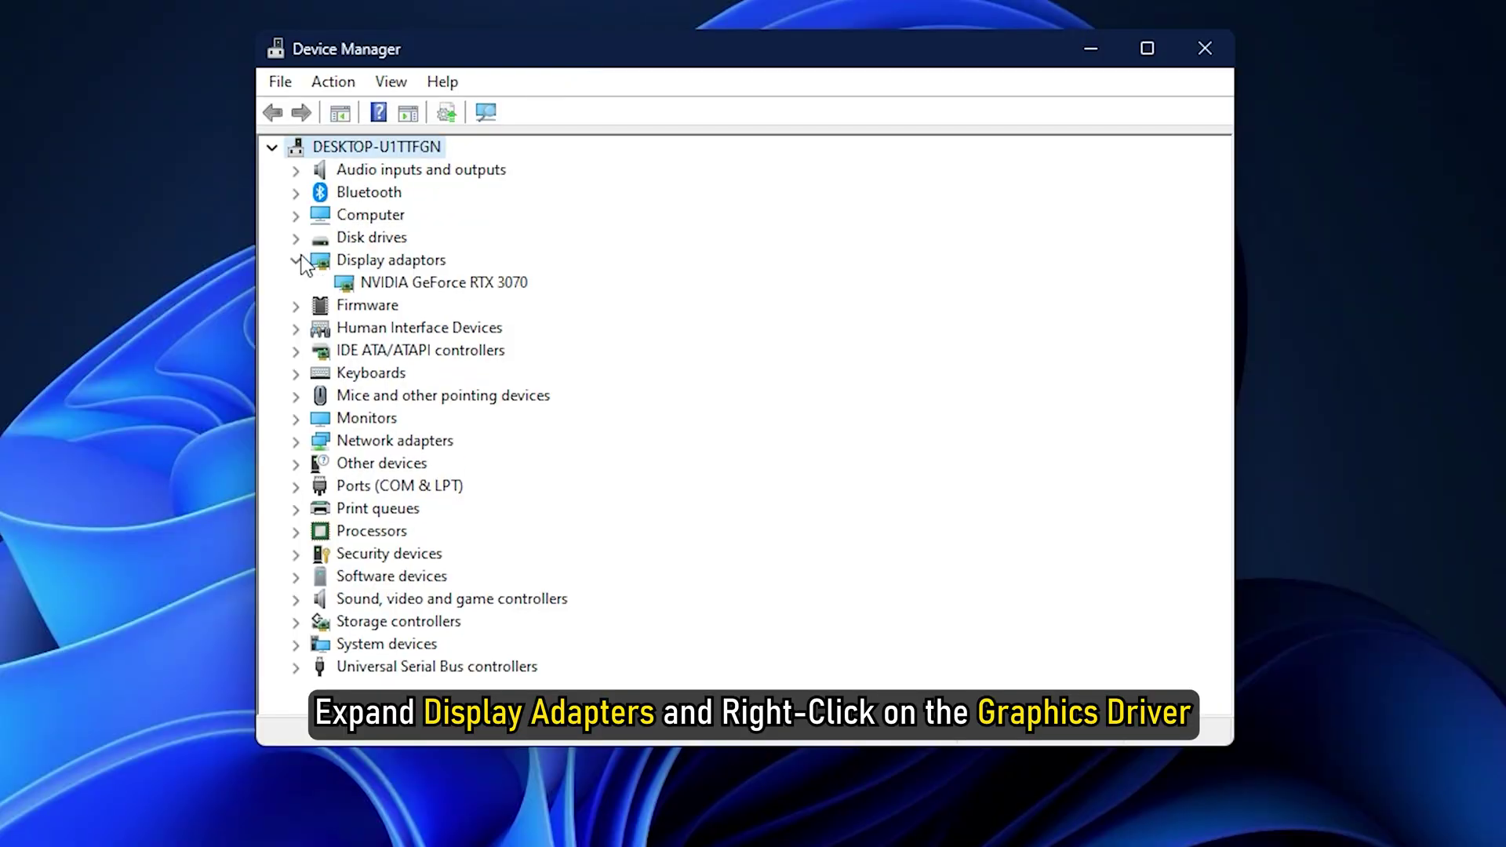
pyautogui.click(529, 284)
pyautogui.rightClick(525, 284)
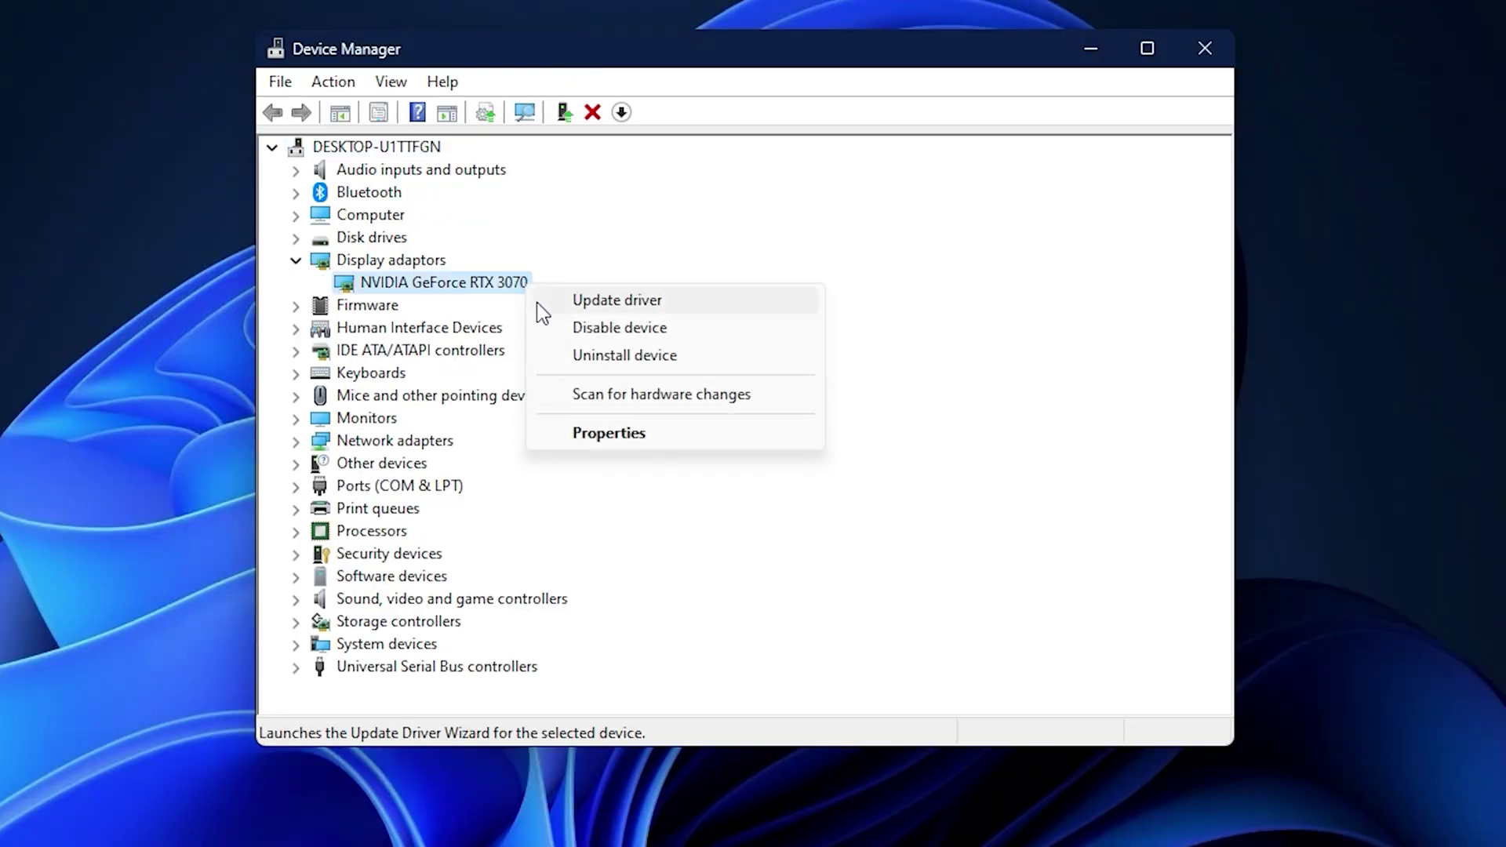
pyautogui.click(666, 304)
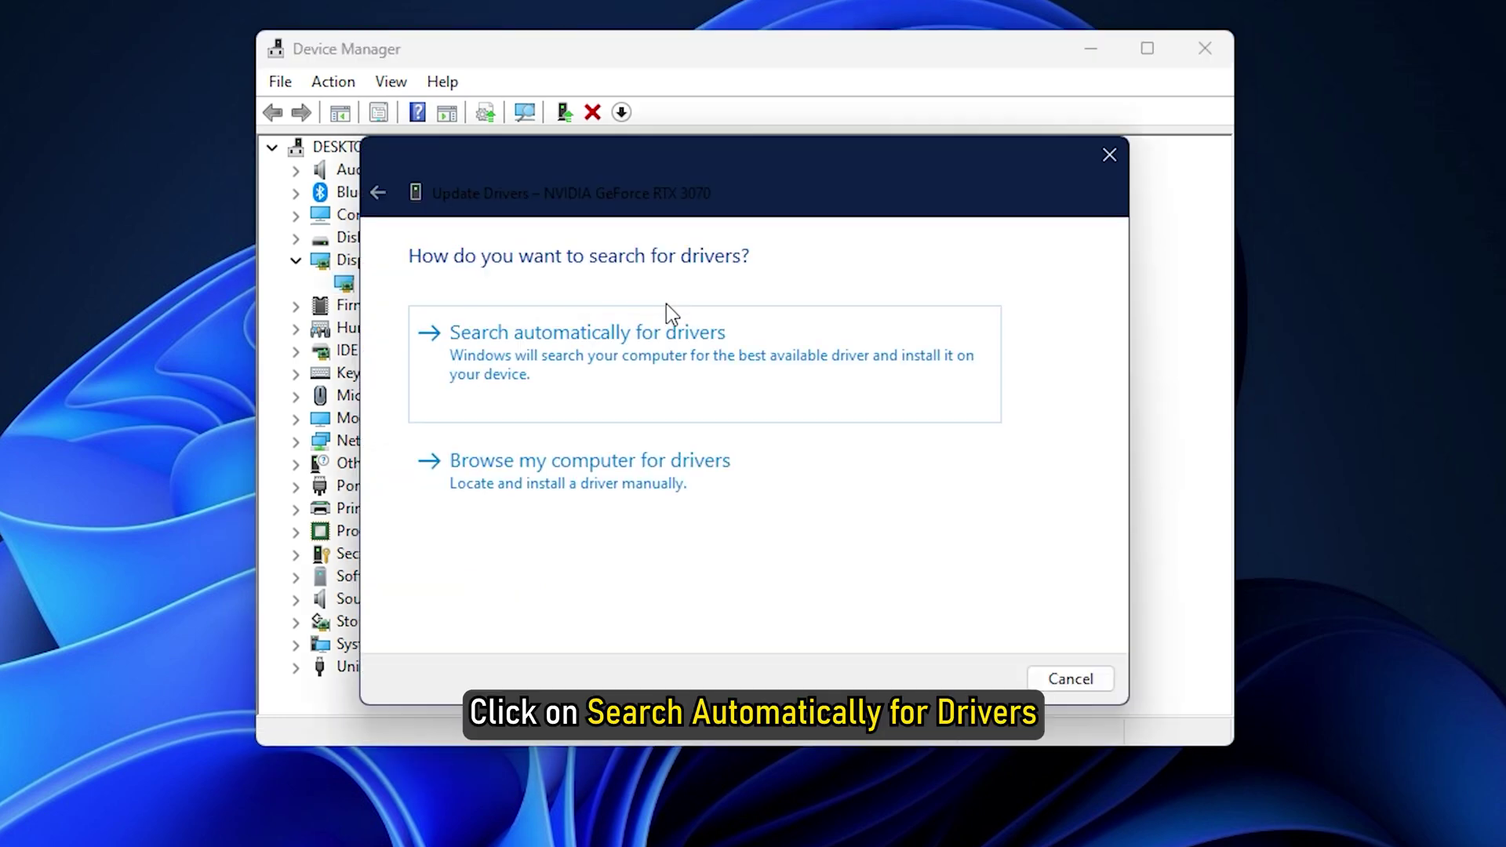
pyautogui.click(746, 342)
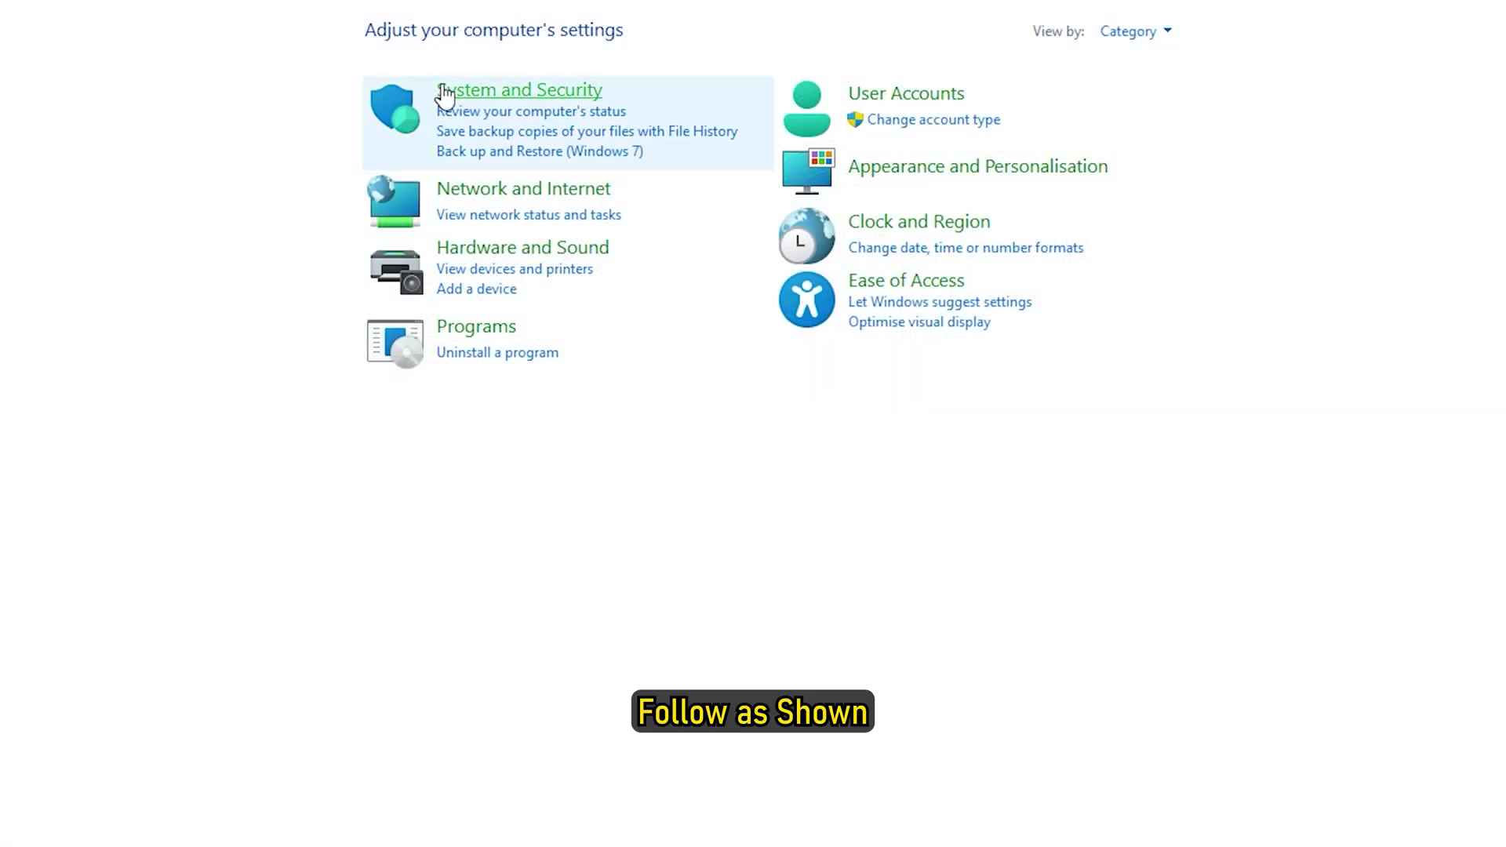
# Open Advanced system settings via Control Panel's System and Security > System page.
pyautogui.click(442, 91)
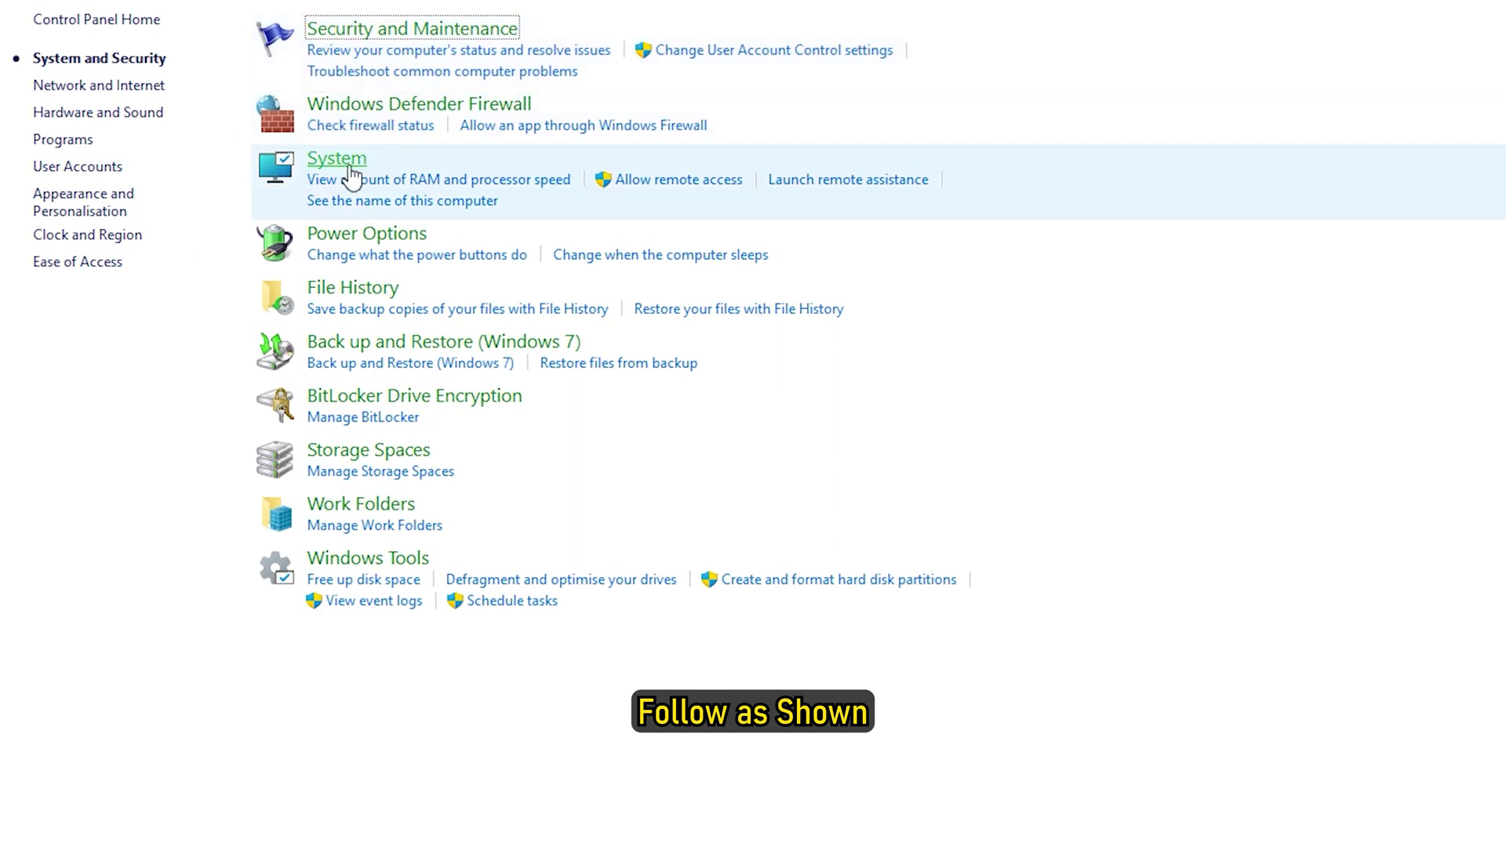
pyautogui.click(350, 179)
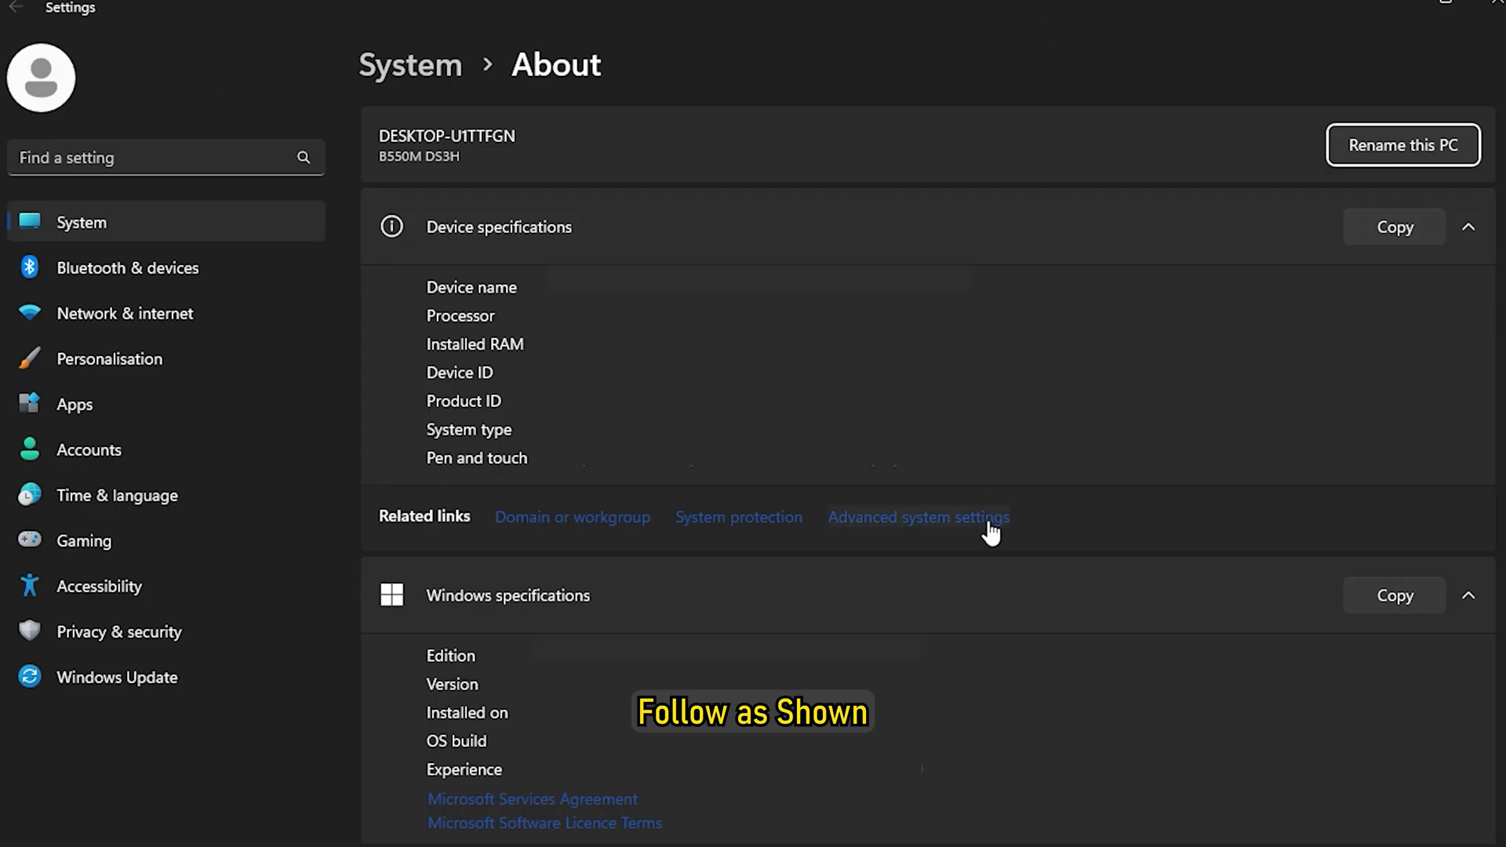
pyautogui.click(991, 519)
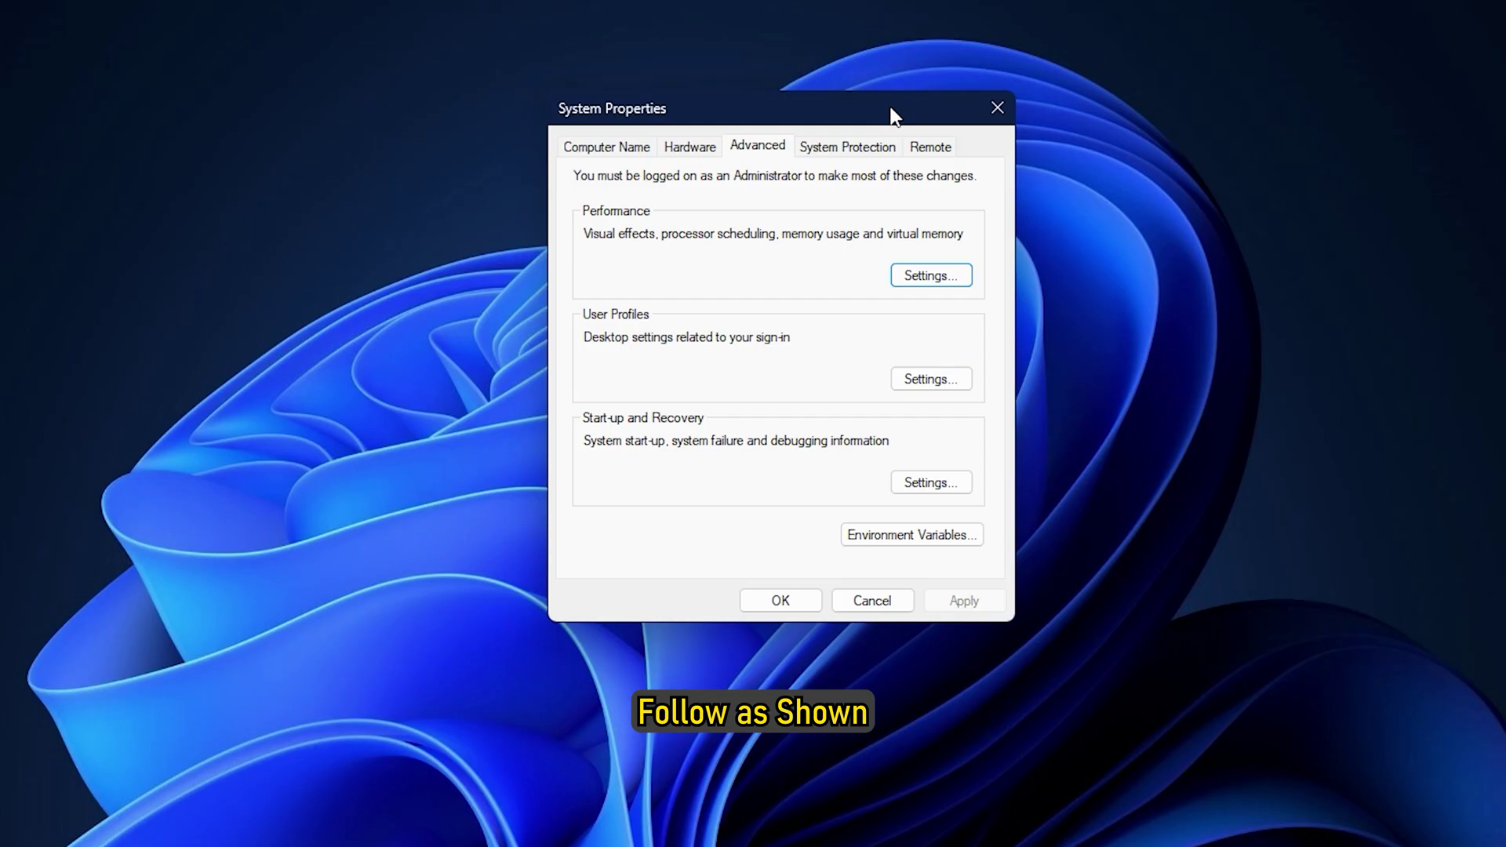
# Set visual effects to 'Let Windows choose what's best' in Performance Options and apply it.
pyautogui.click(953, 276)
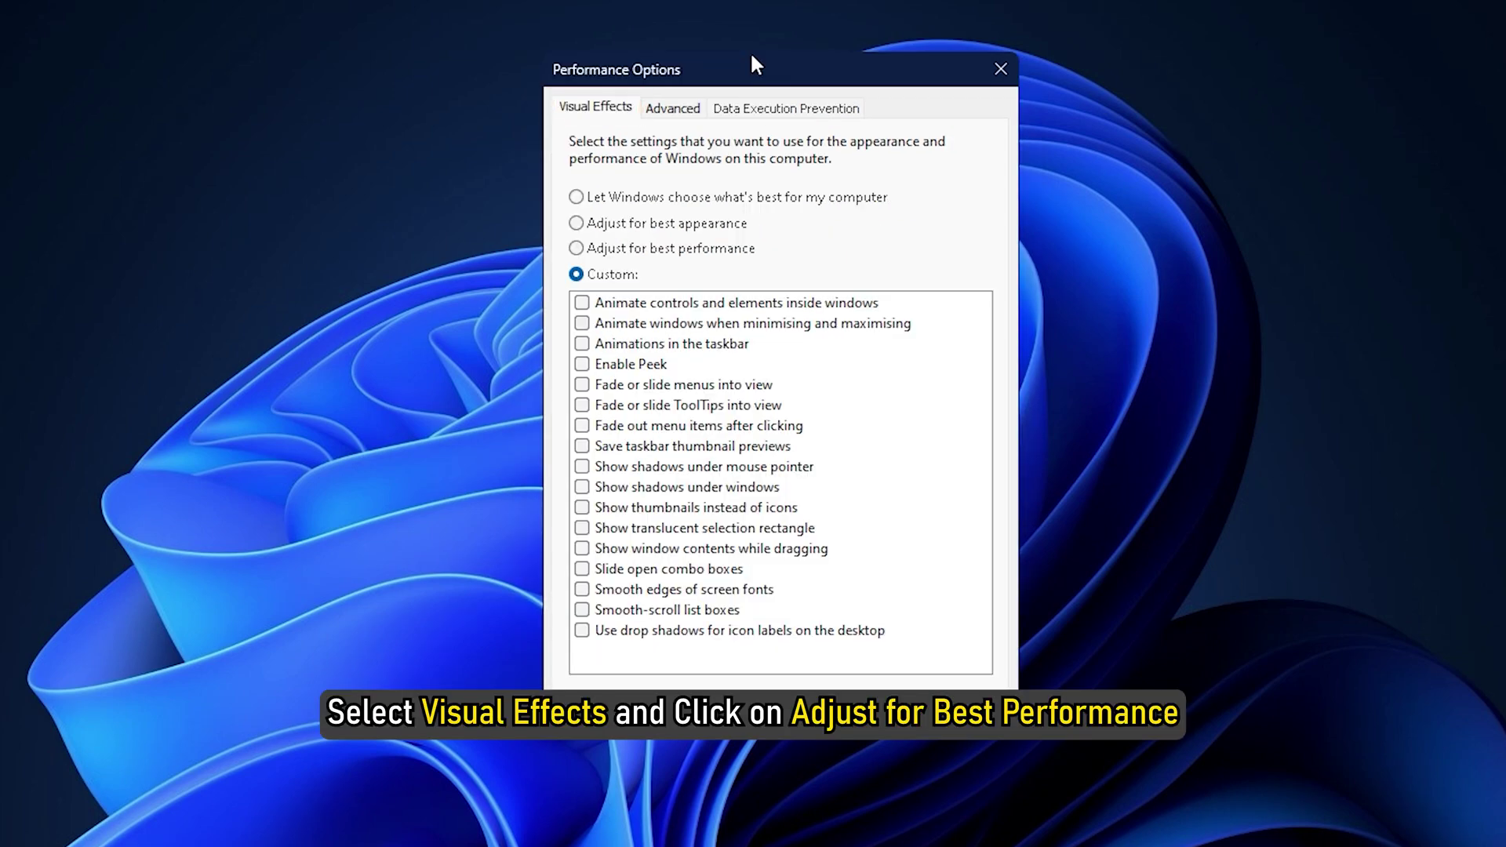
pyautogui.click(575, 248)
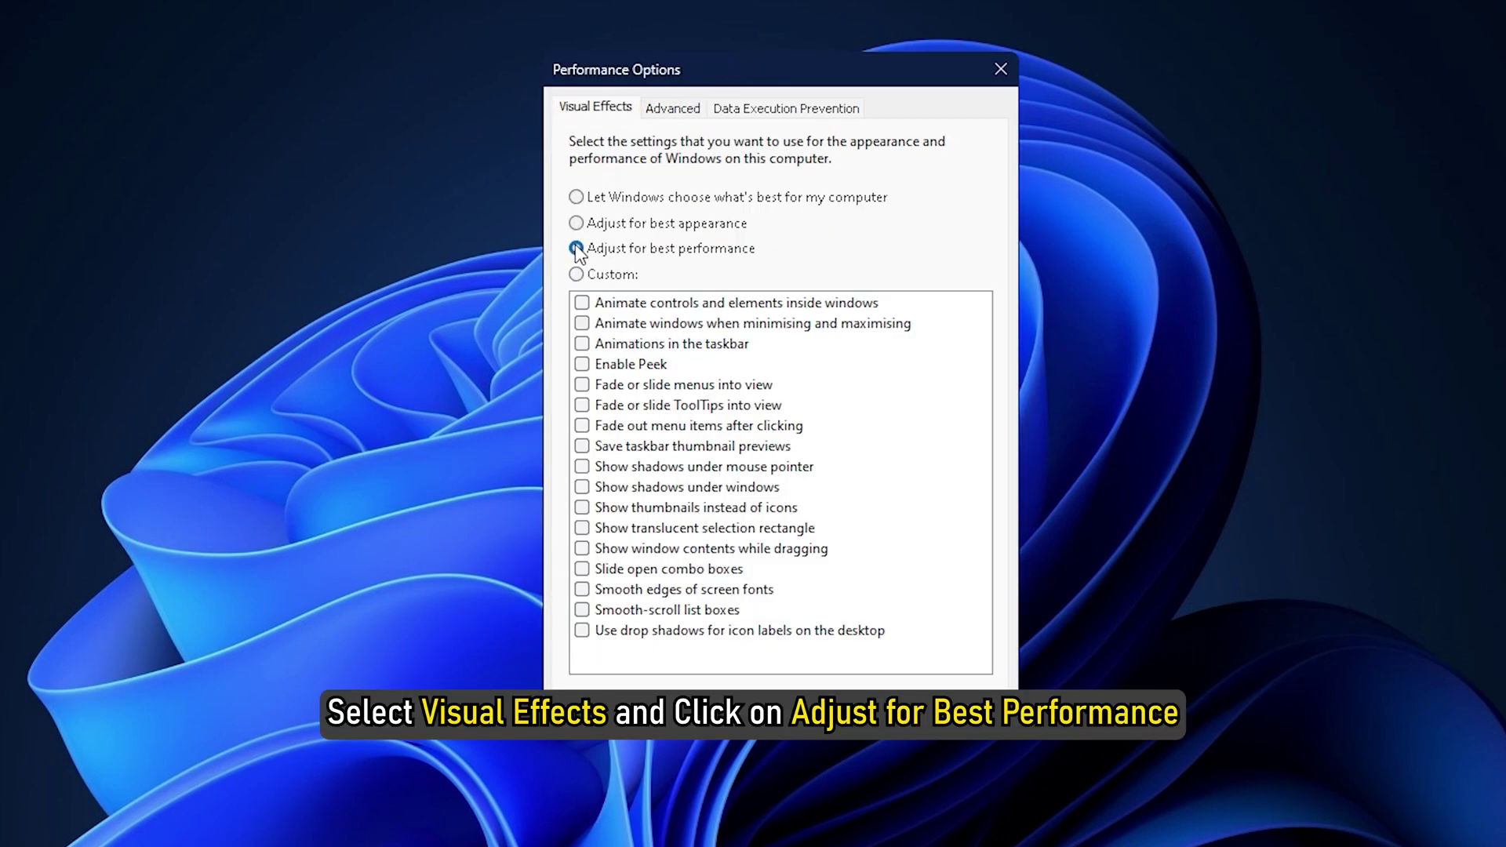
pyautogui.click(580, 198)
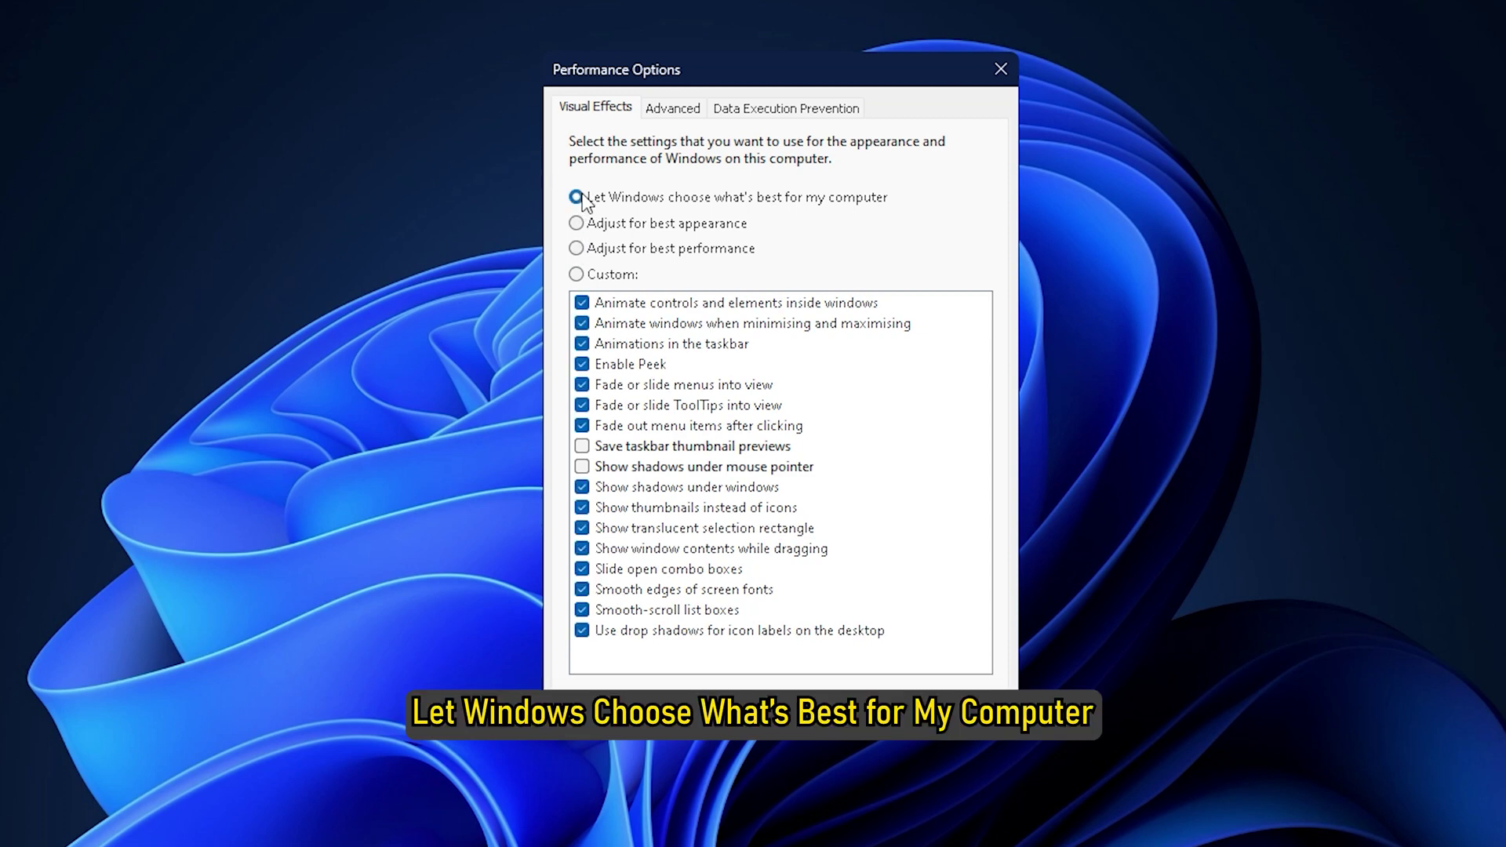
pyautogui.click(975, 714)
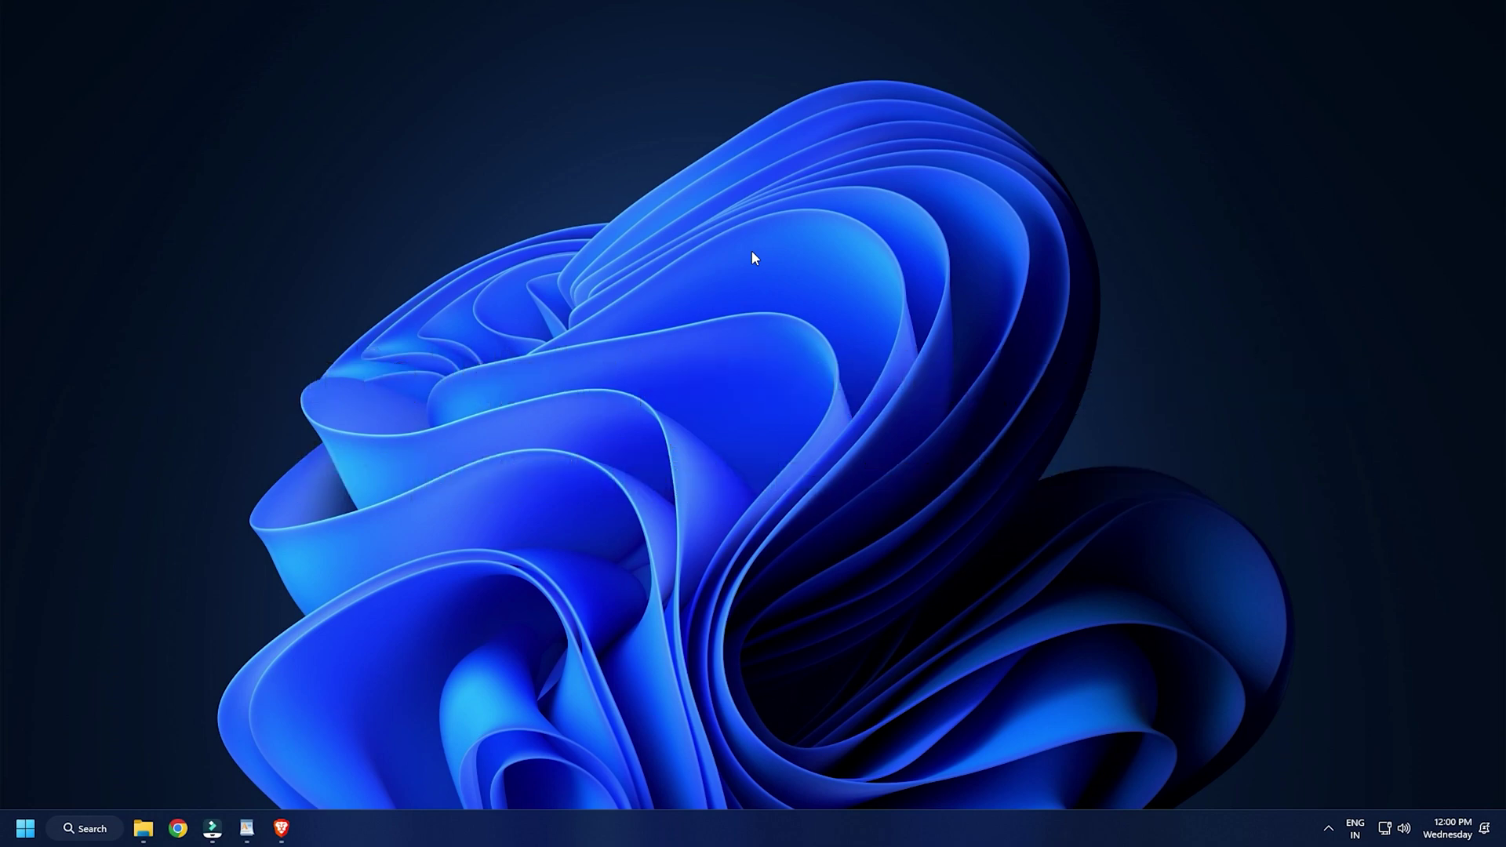
# Launch Registry Editor by running regedit from the Run box.
pyautogui.press('super+r')
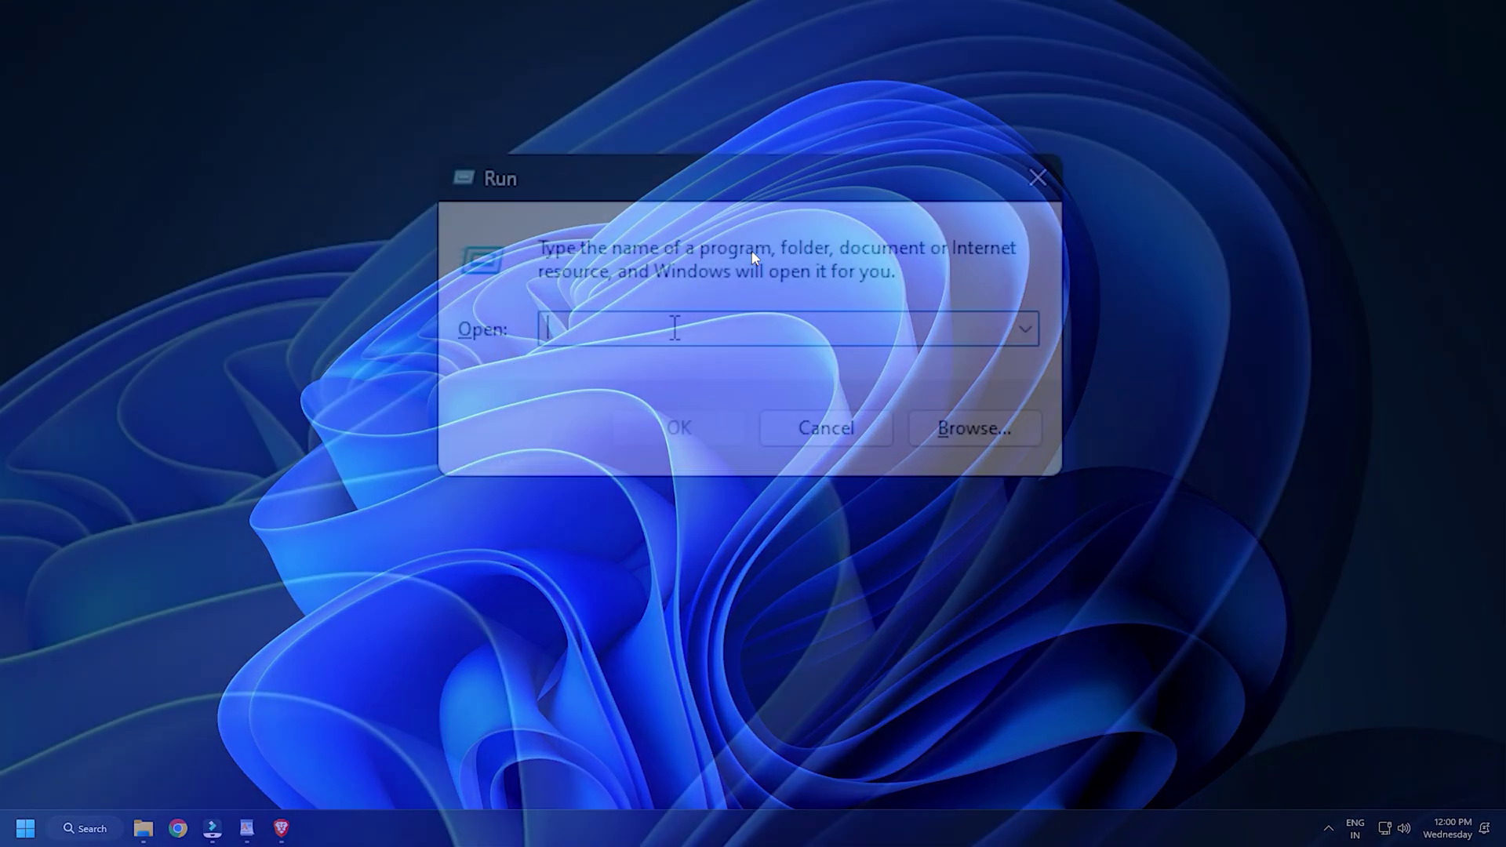
pyautogui.write('regedit')
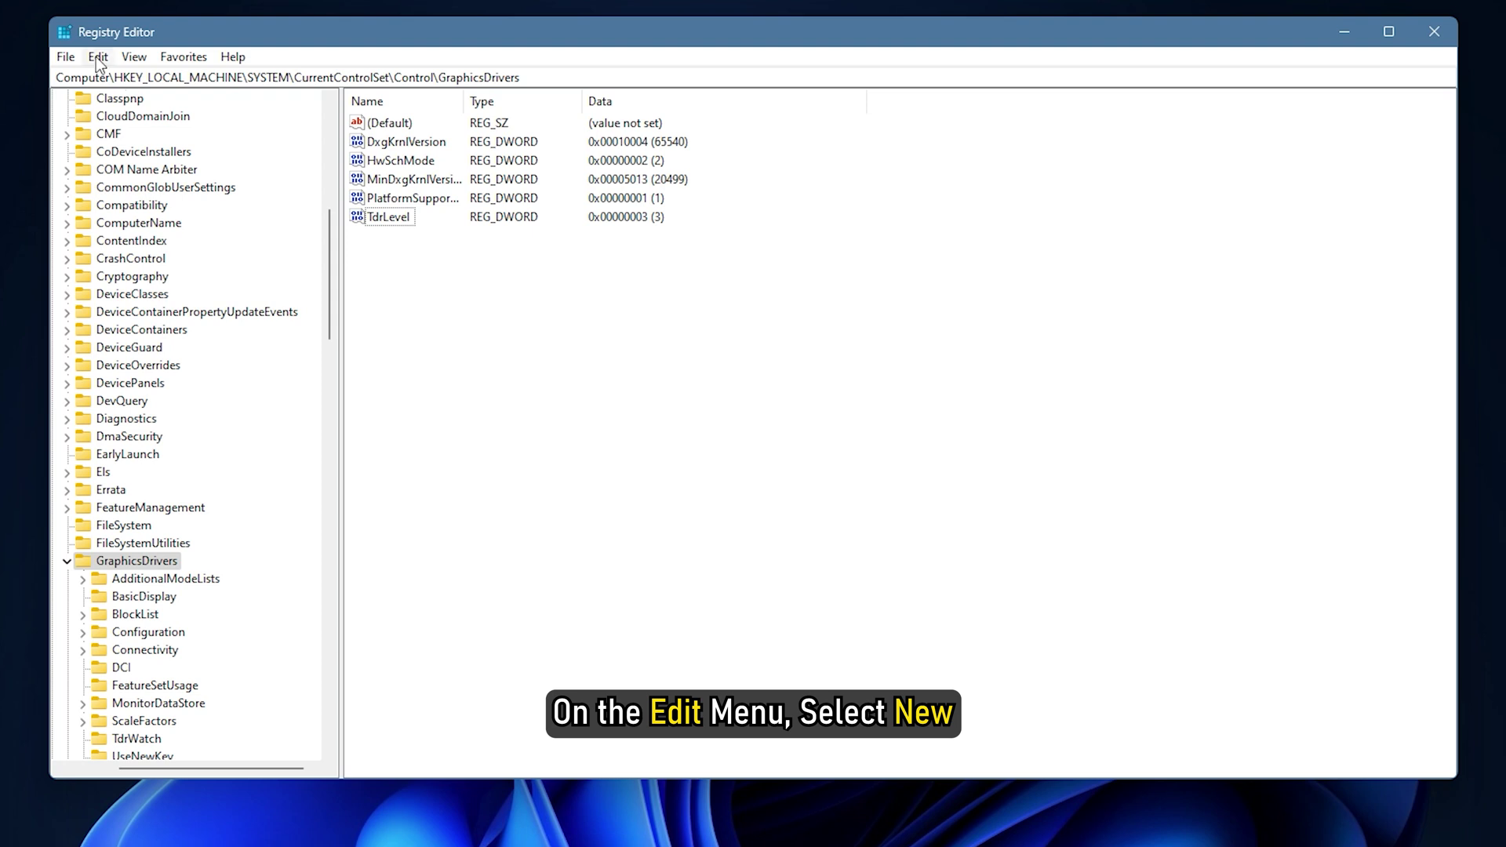
# Add a DWORD (32-bit) value named TdrDelay under GraphicsDrivers with data 8.
pyautogui.click(97, 57)
pyautogui.moveTo(149, 133)
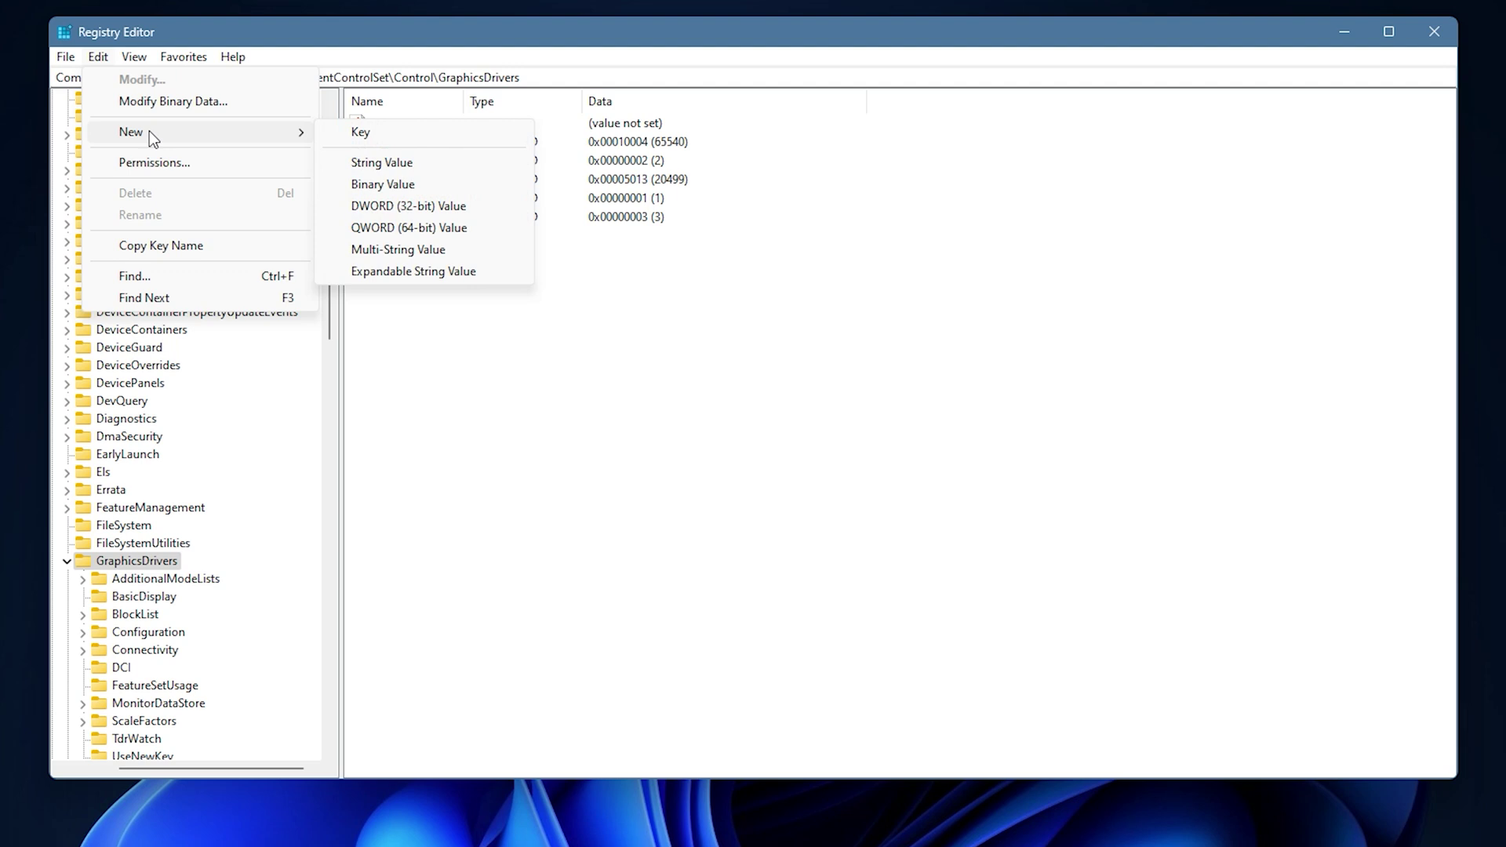
pyautogui.click(482, 209)
pyautogui.write('TdrDe')
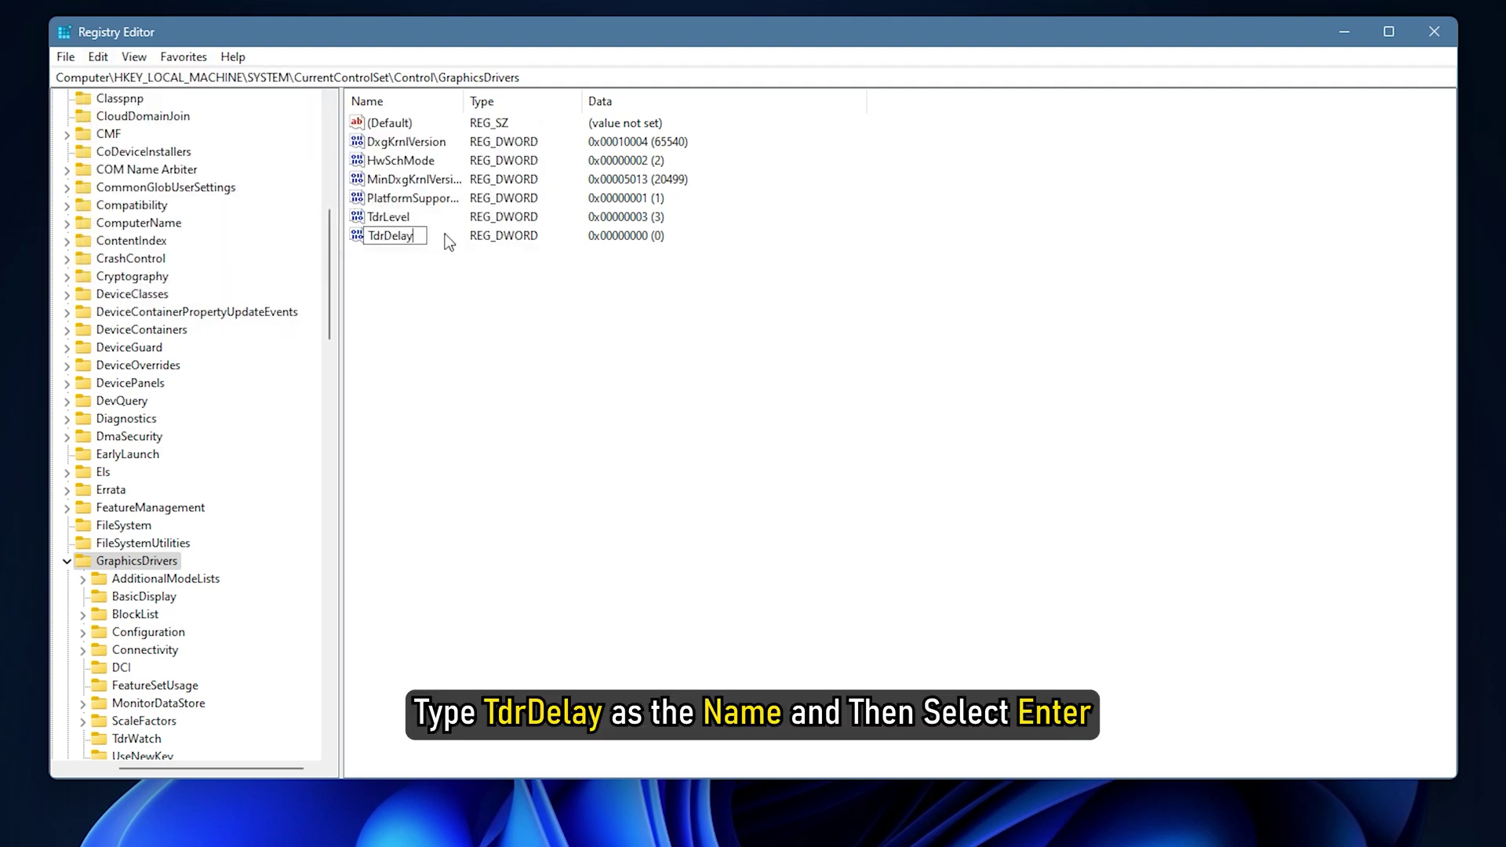
pyautogui.write('lay')
pyautogui.press('Return')
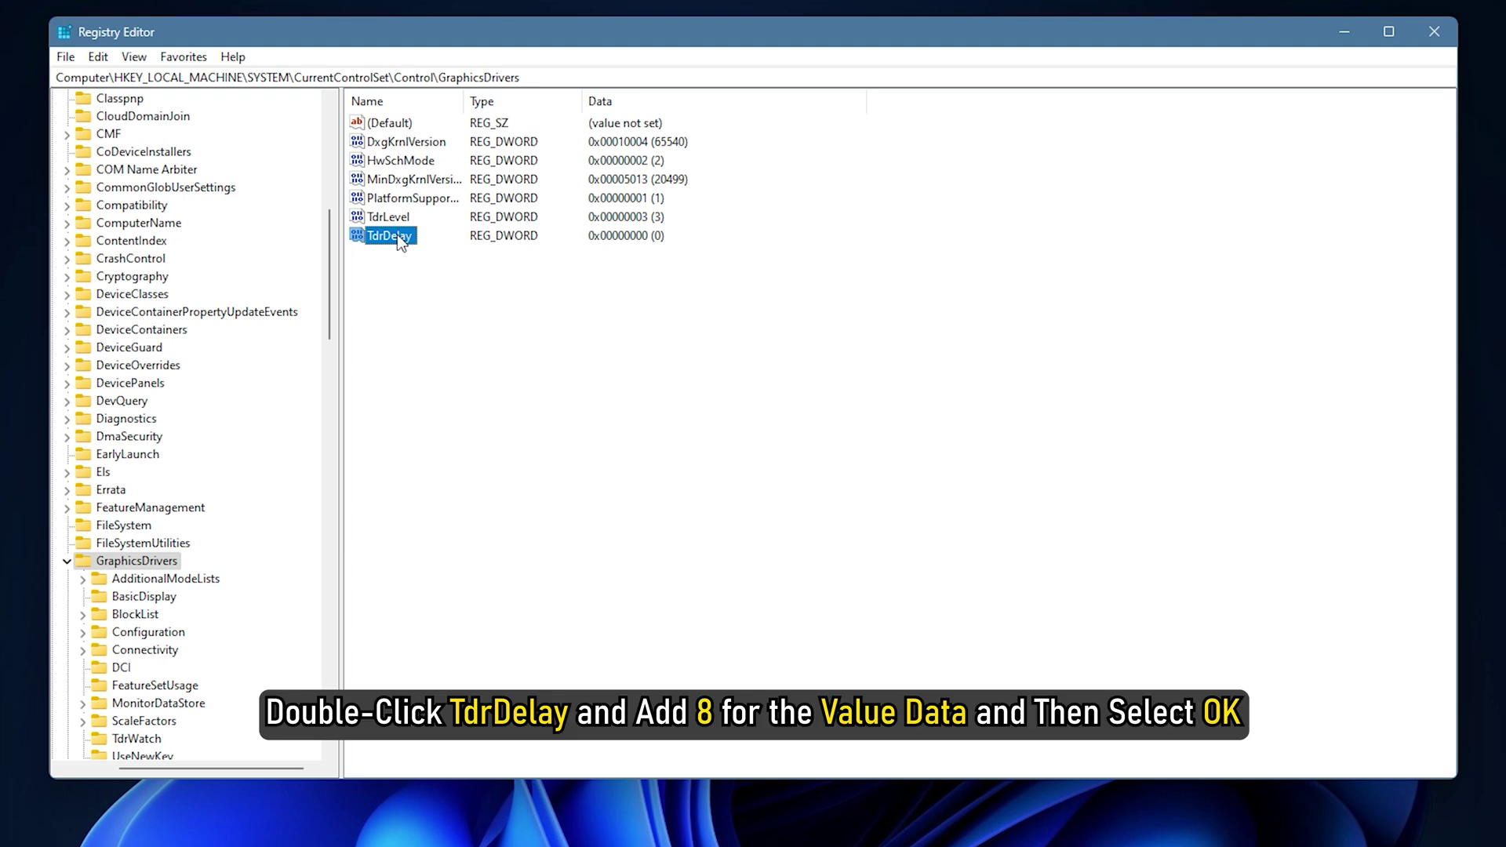
pyautogui.doubleClick(401, 241)
pyautogui.press('BackSpace')
pyautogui.write('8')
pyautogui.click(321, 275)
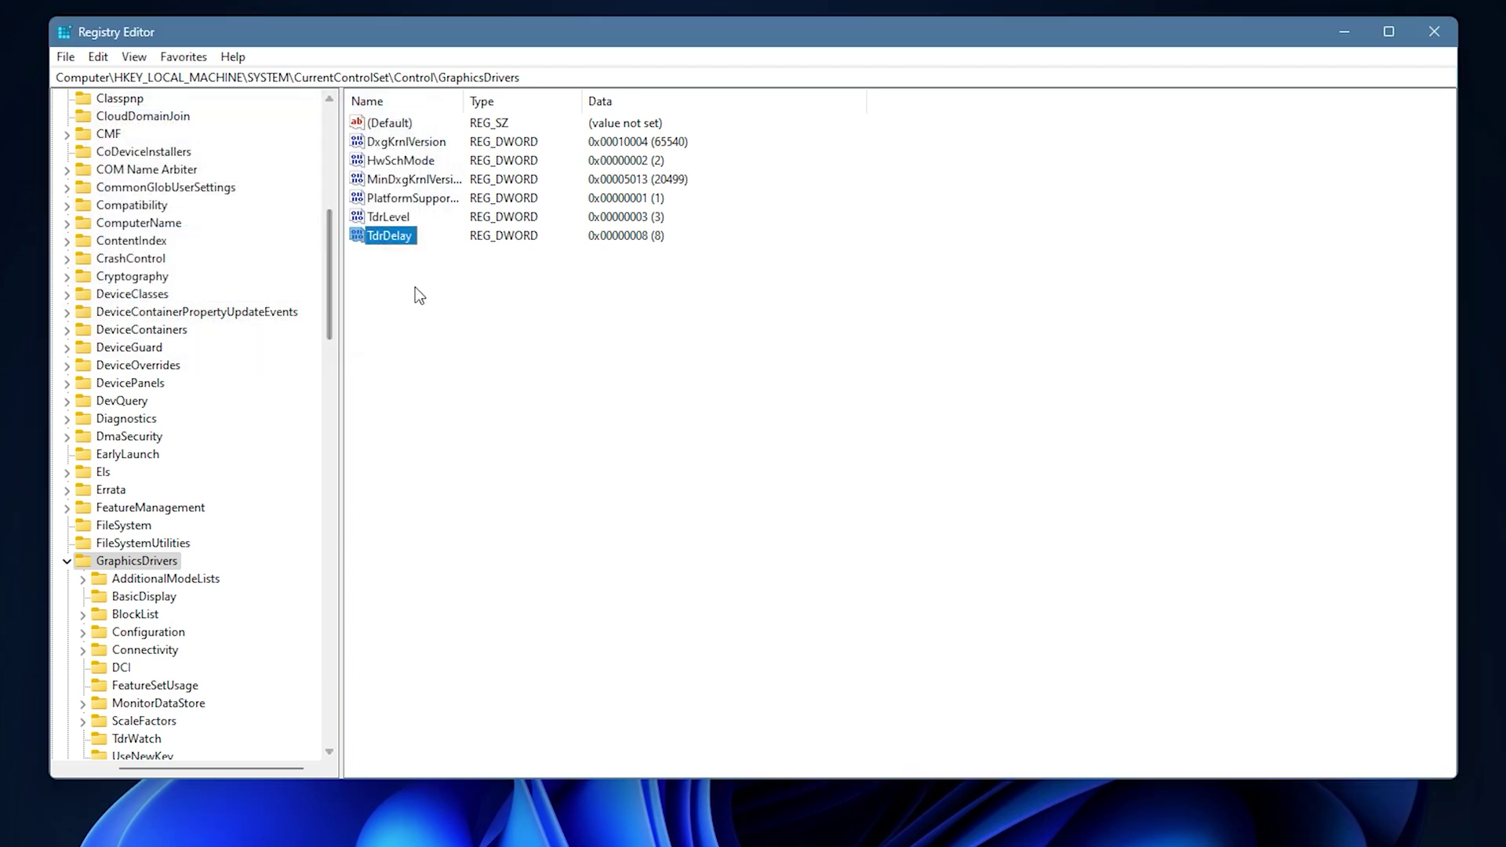
# Add a QWORD (64-bit) TdrDelay value under GraphicsDrivers with data 8.
pyautogui.click(98, 56)
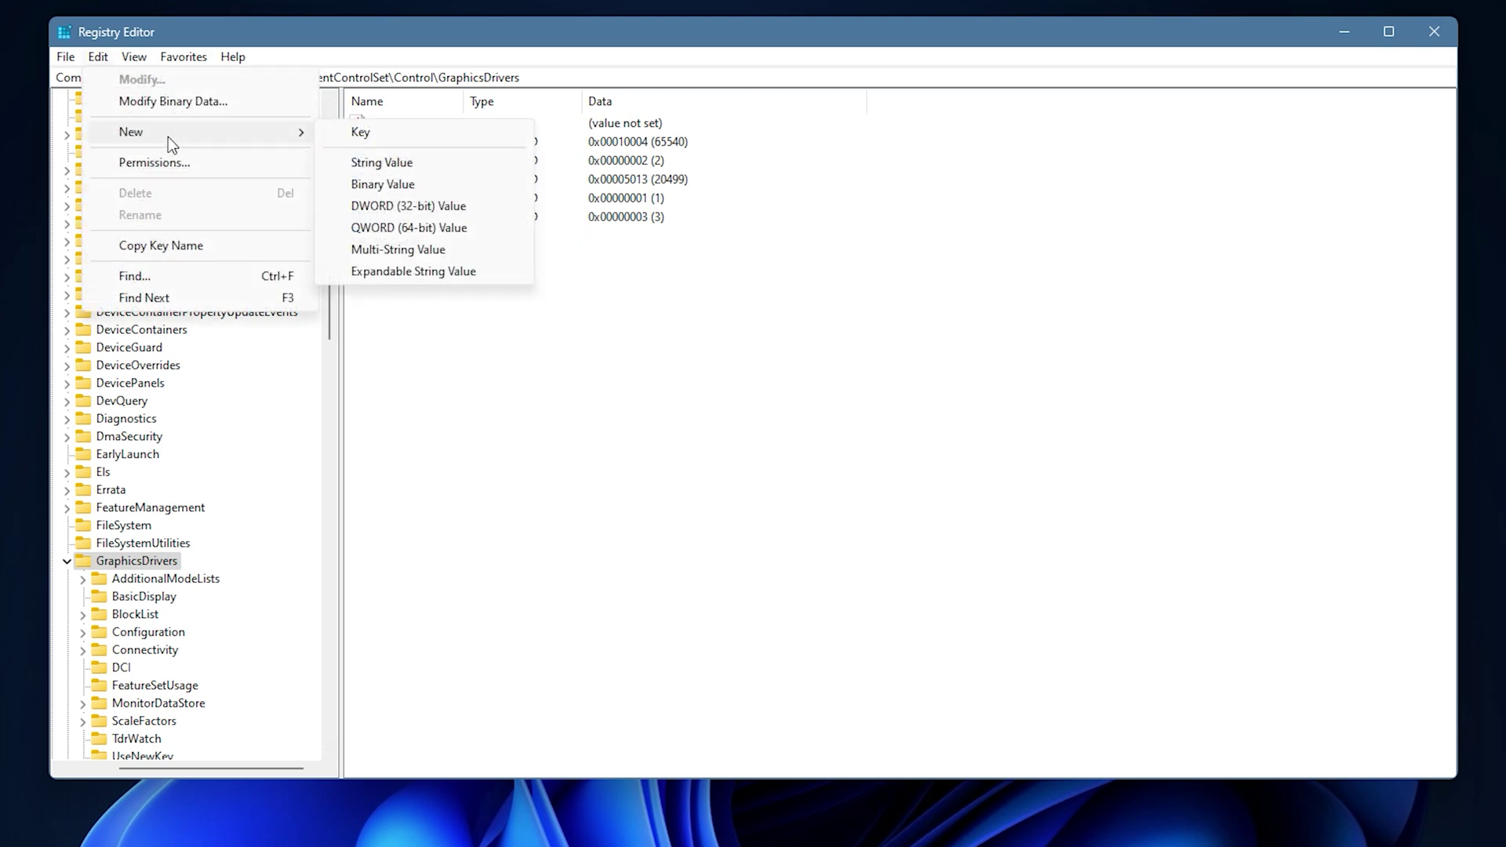
pyautogui.click(469, 230)
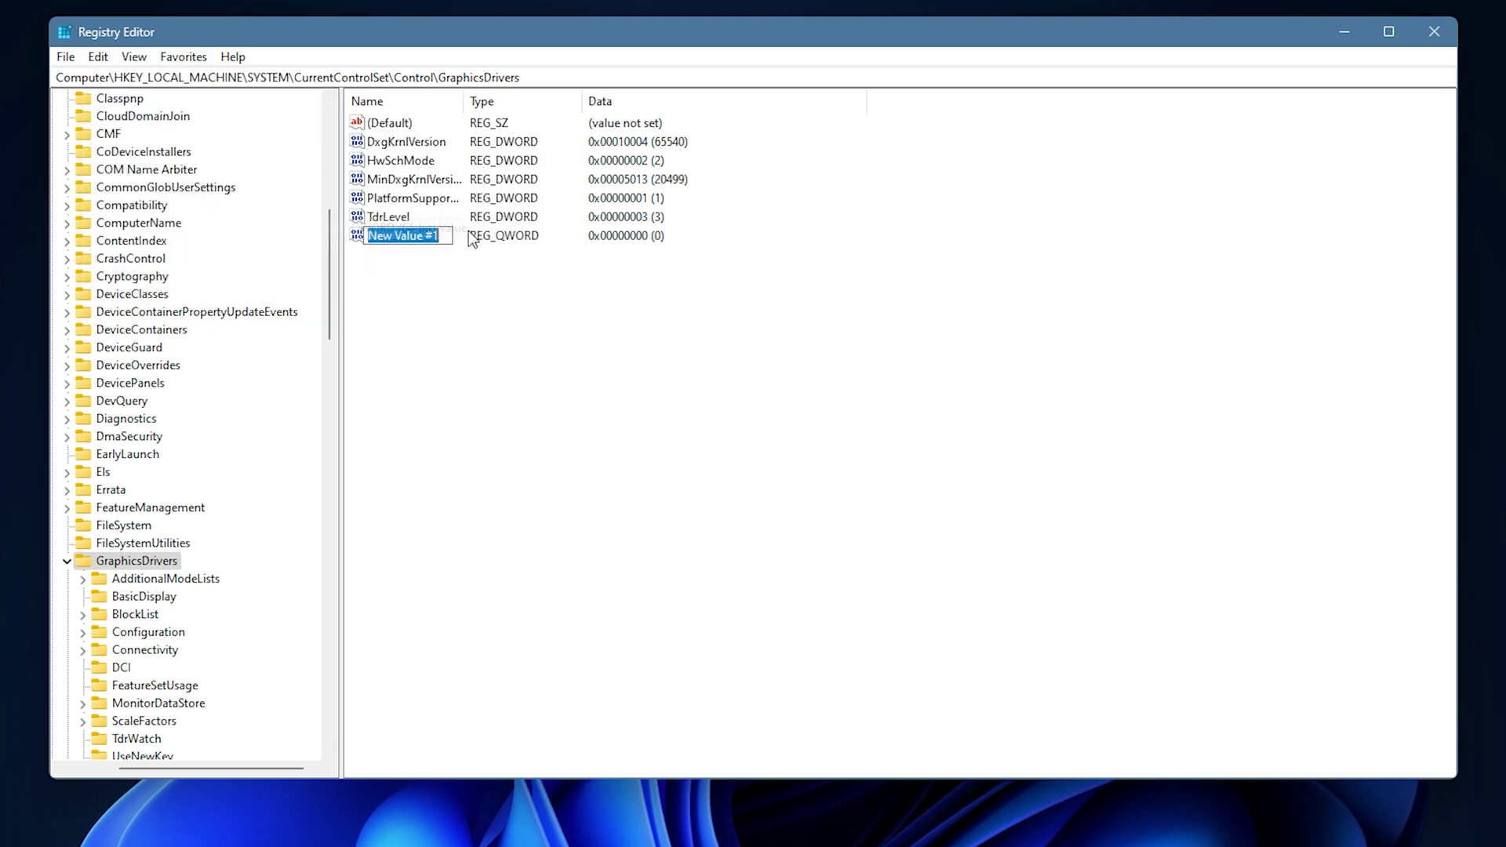
pyautogui.write('TdrDelay')
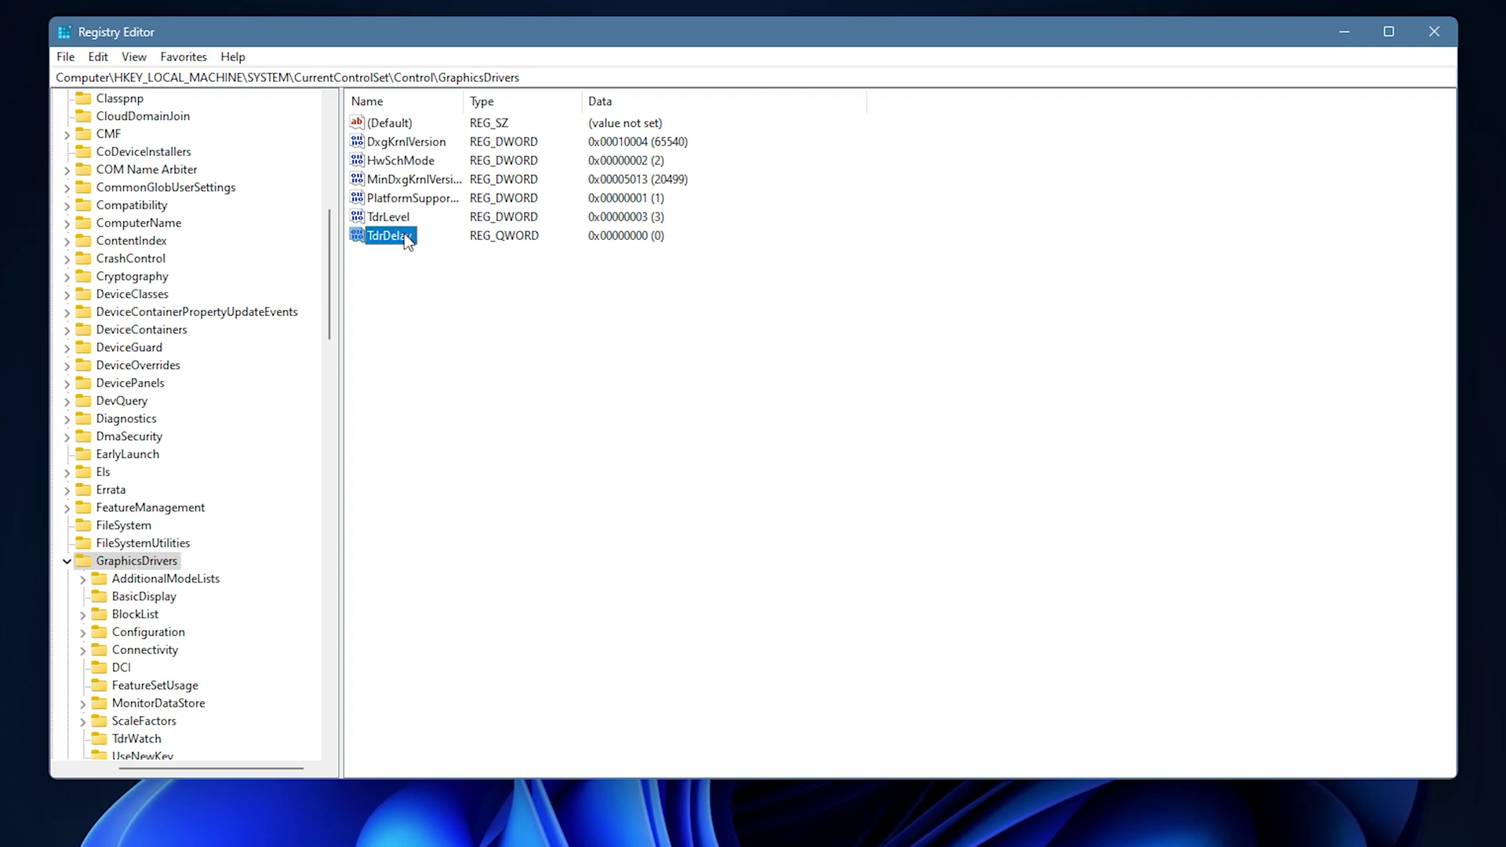
pyautogui.doubleClick(405, 237)
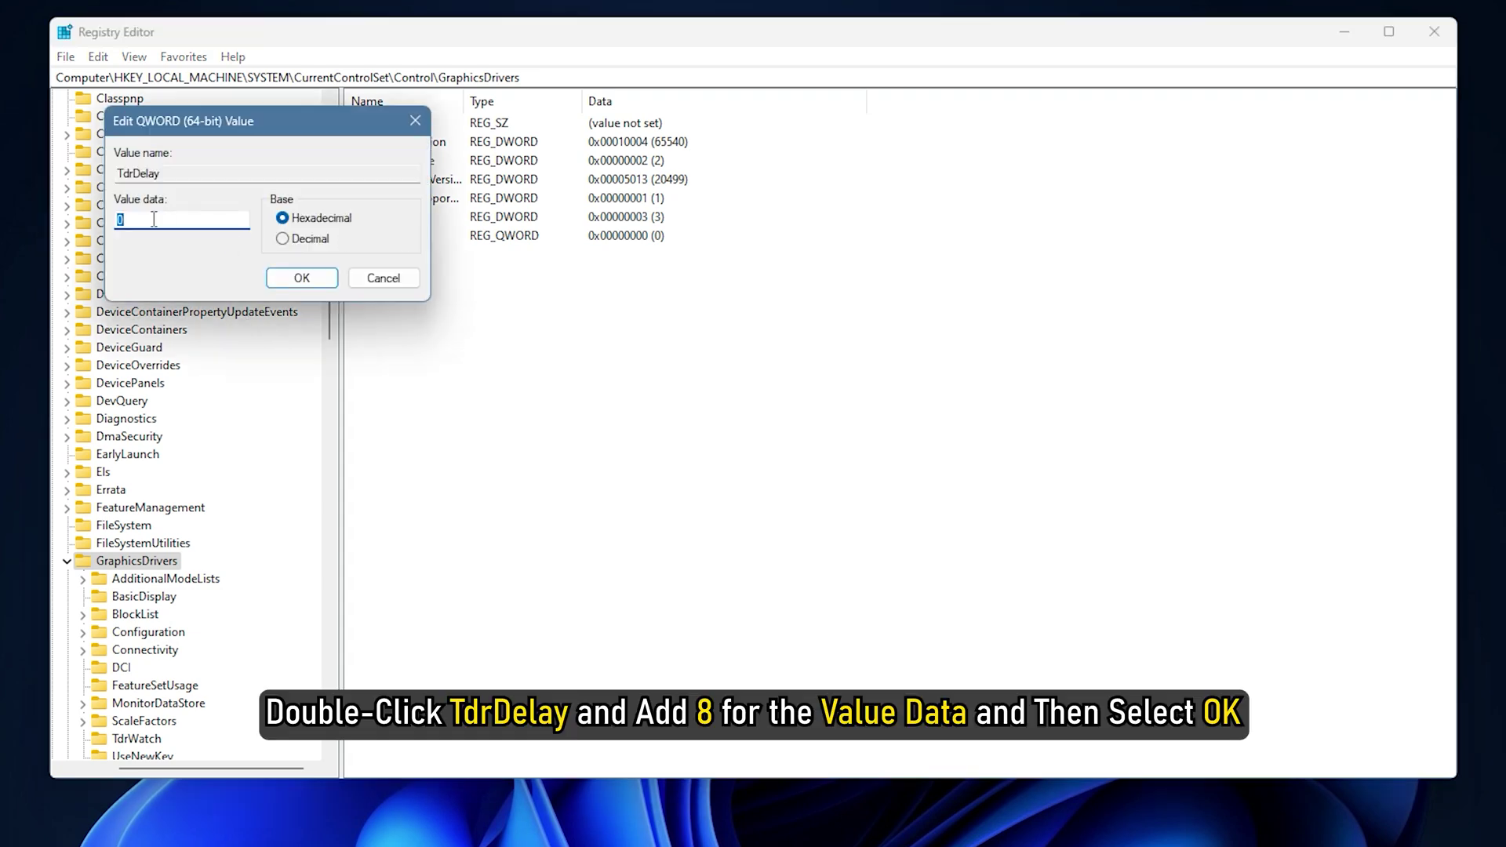
pyautogui.press('BackSpace')
pyautogui.write('8')
pyautogui.click(324, 279)
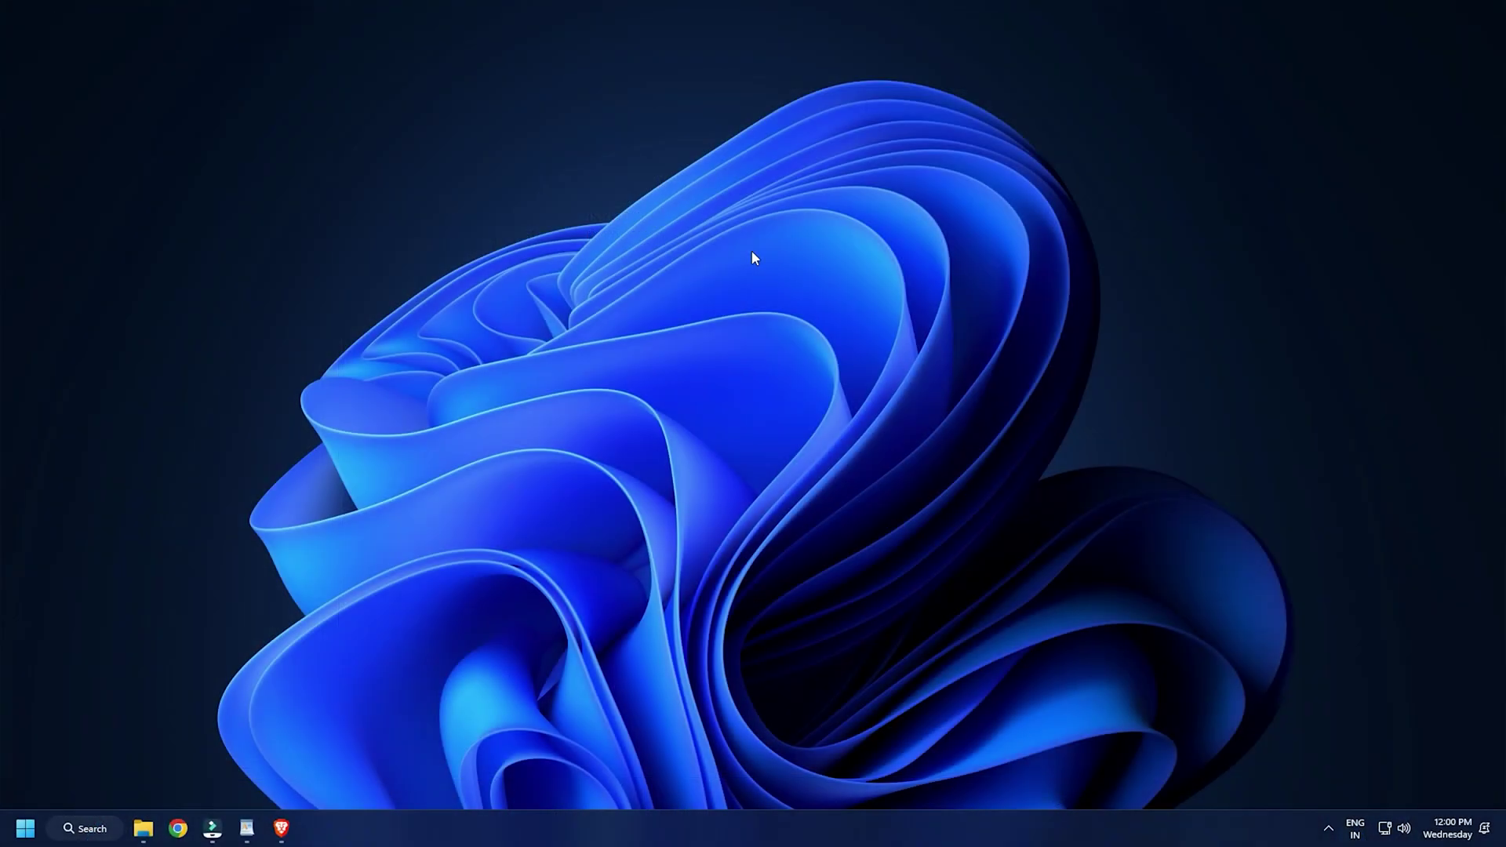